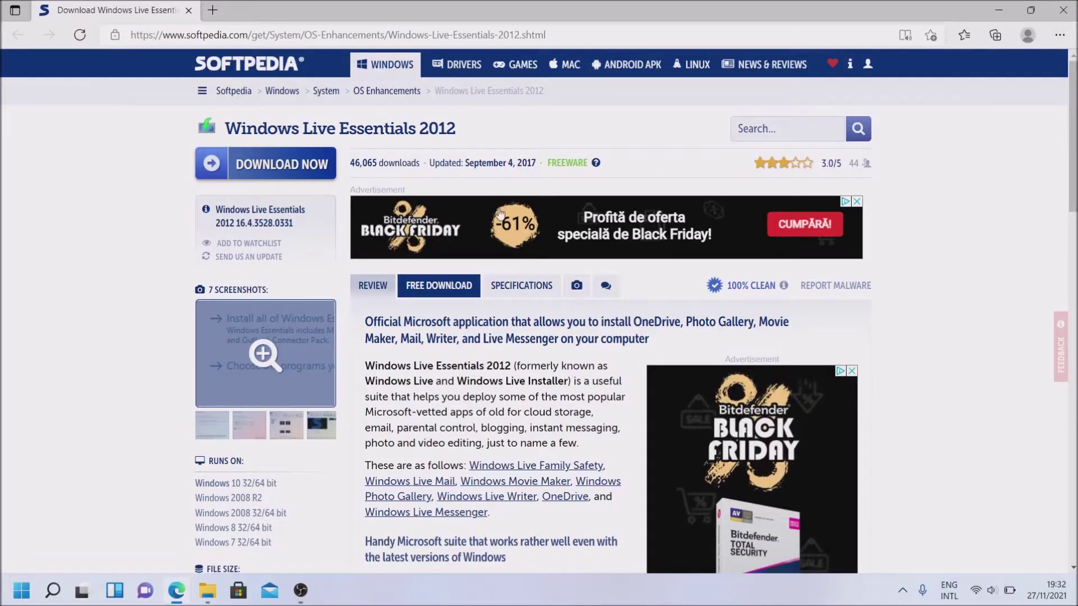
# Download wlsetup-all.exe, Windows Live Essentials 2012, from Softpedia's secure US mirror
pyautogui.click(555, 35)
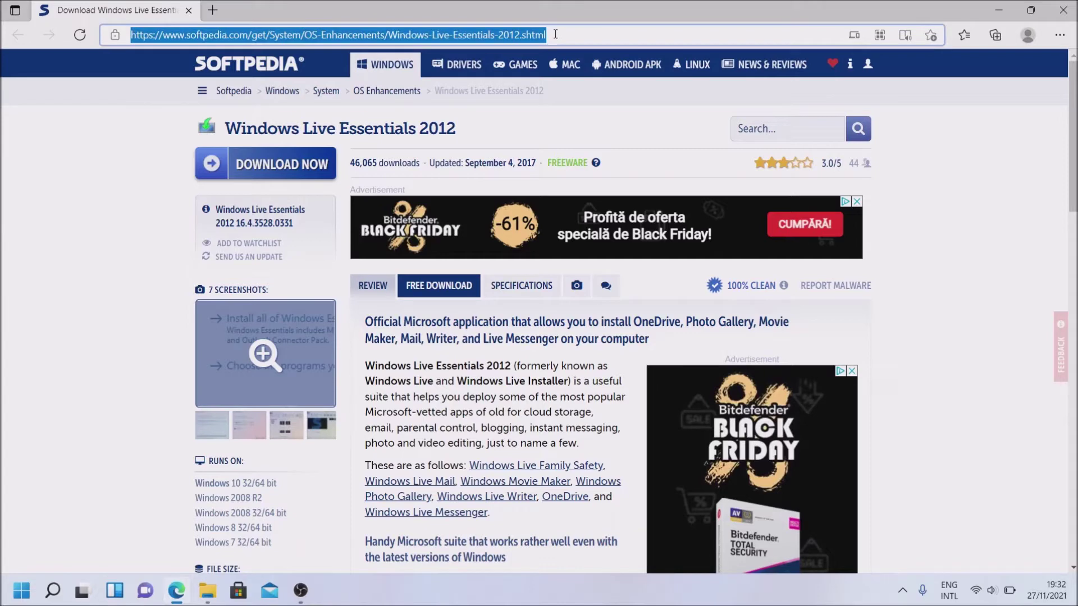
pyautogui.click(510, 36)
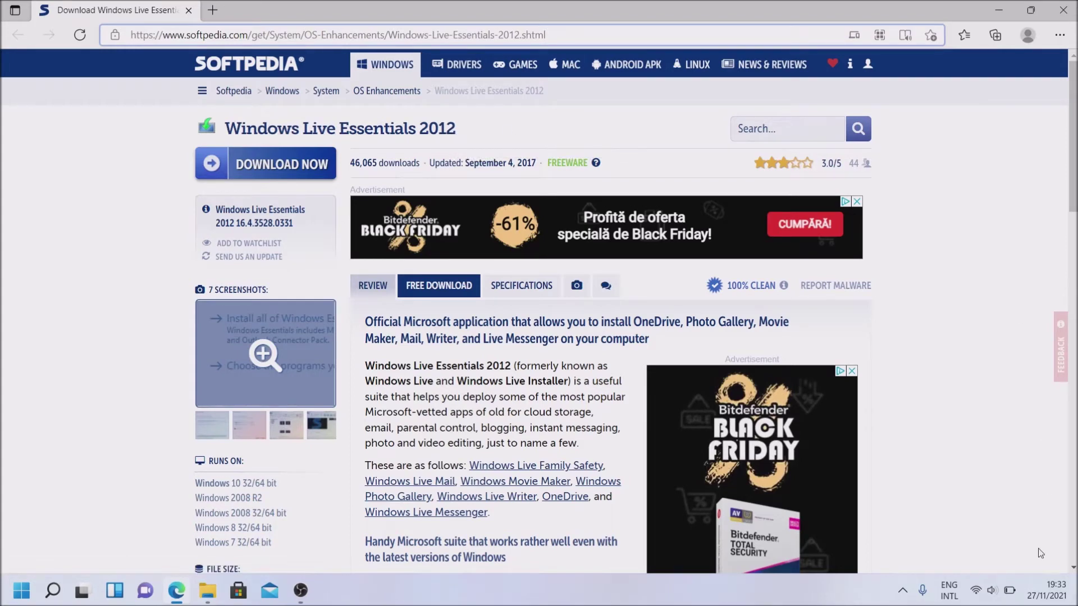
pyautogui.click(279, 168)
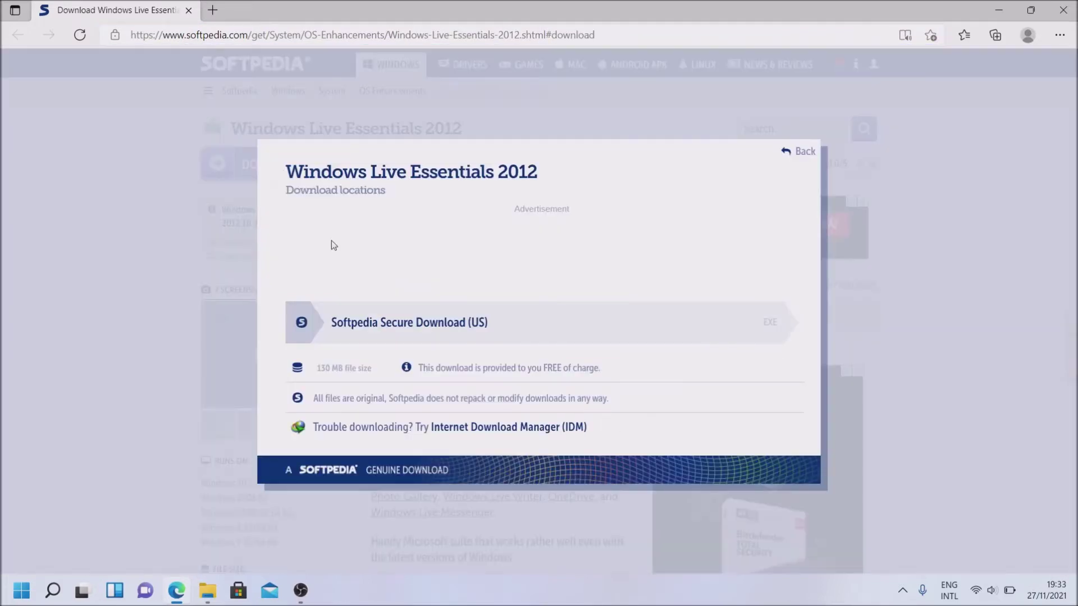
pyautogui.click(443, 332)
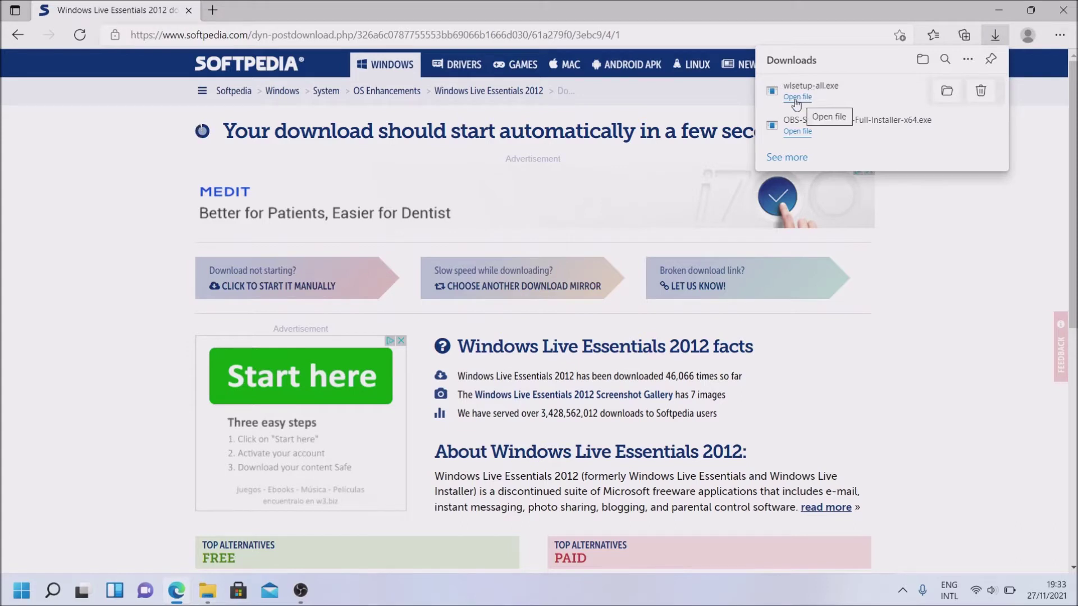
# Run wlsetup-all.exe and download and install the required .NET Framework 3.5 feature
pyautogui.click(796, 98)
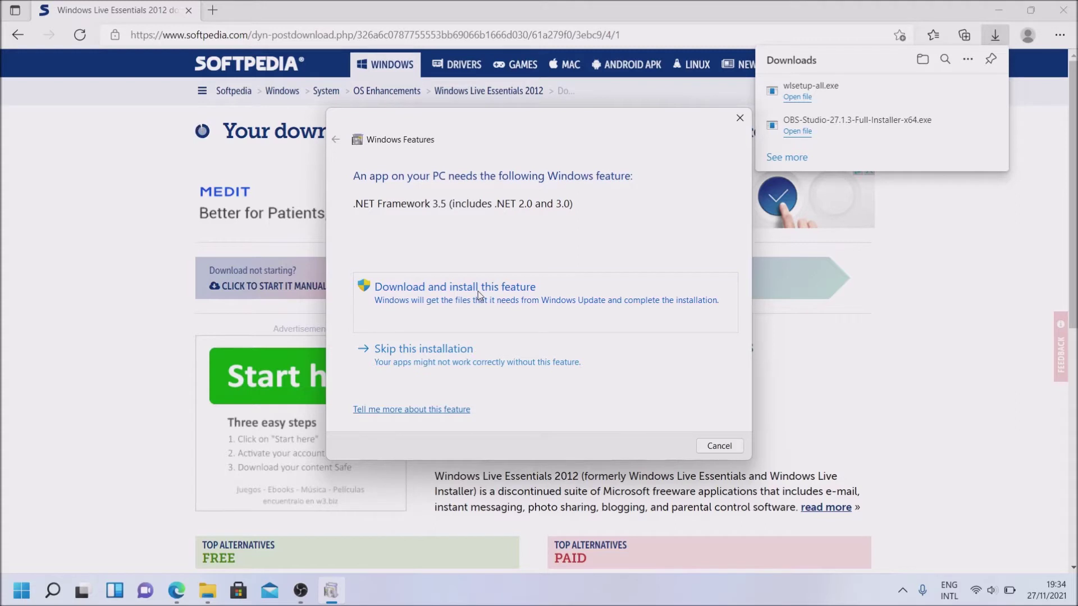
pyautogui.click(480, 295)
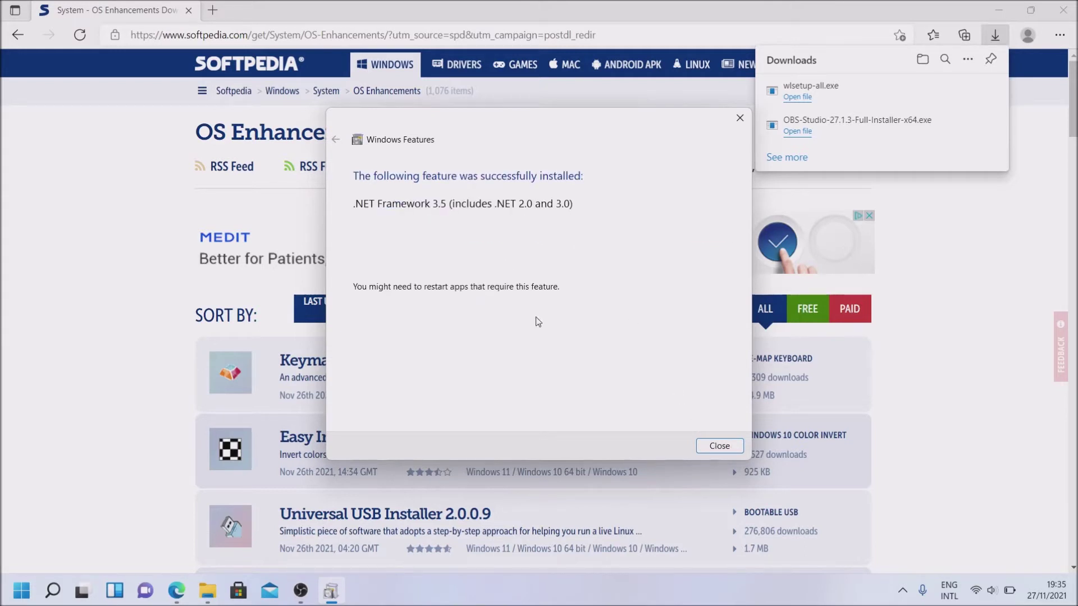
# Dismiss the .NET success message and install only Photo Gallery and Movie Maker, unchecking Messenger, Writer and Mail
pyautogui.click(722, 446)
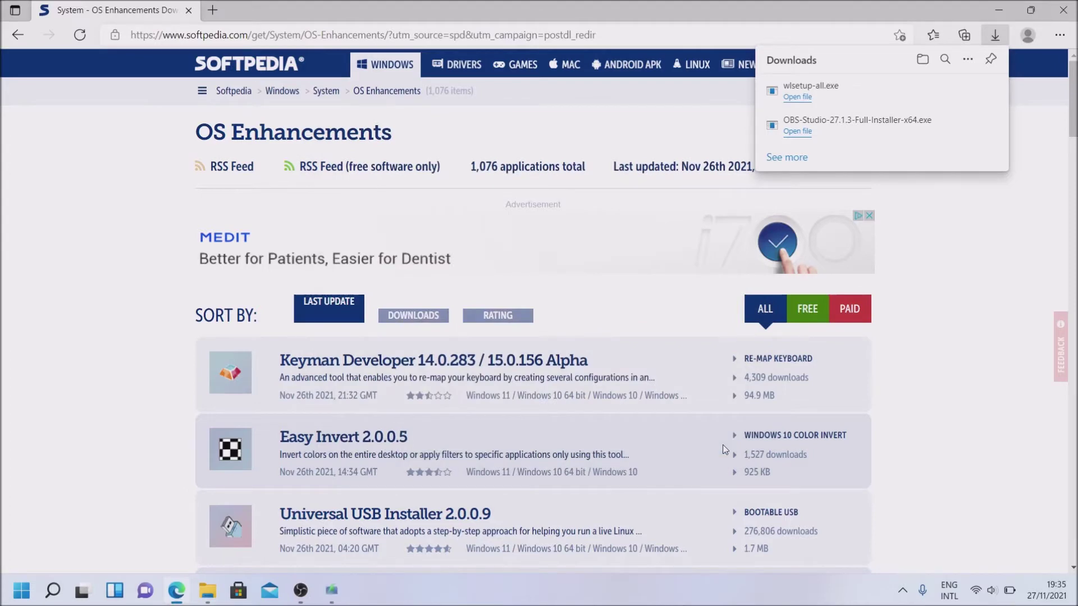
pyautogui.click(332, 589)
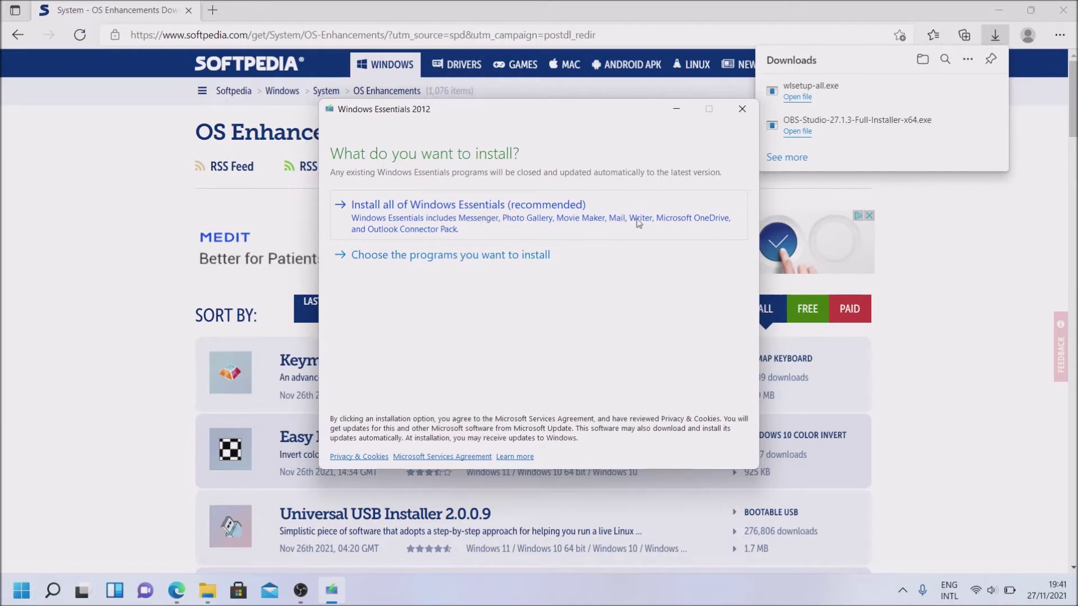
pyautogui.click(464, 257)
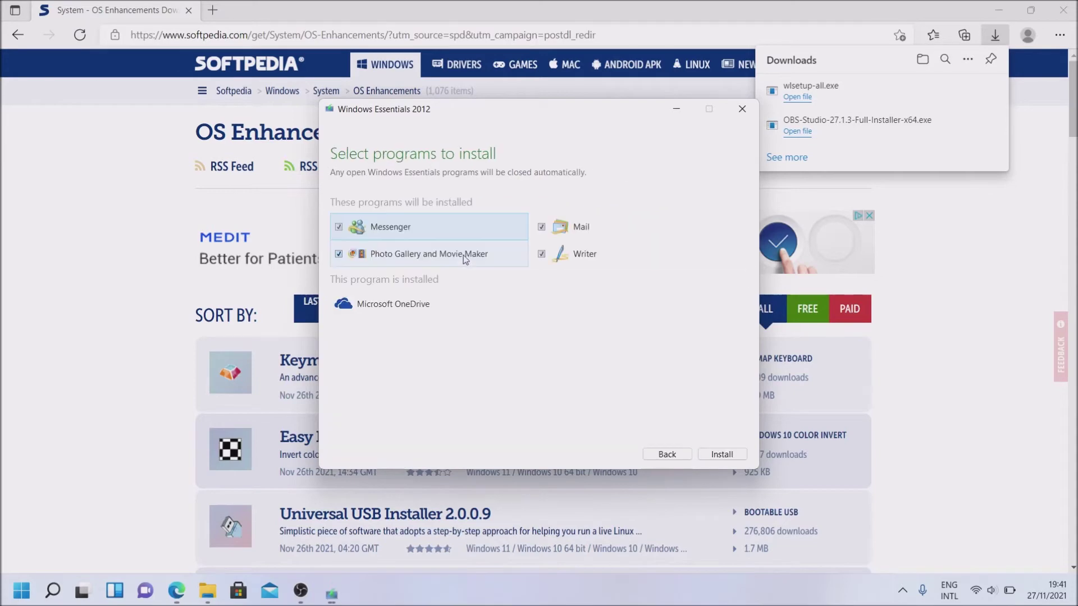
pyautogui.click(339, 227)
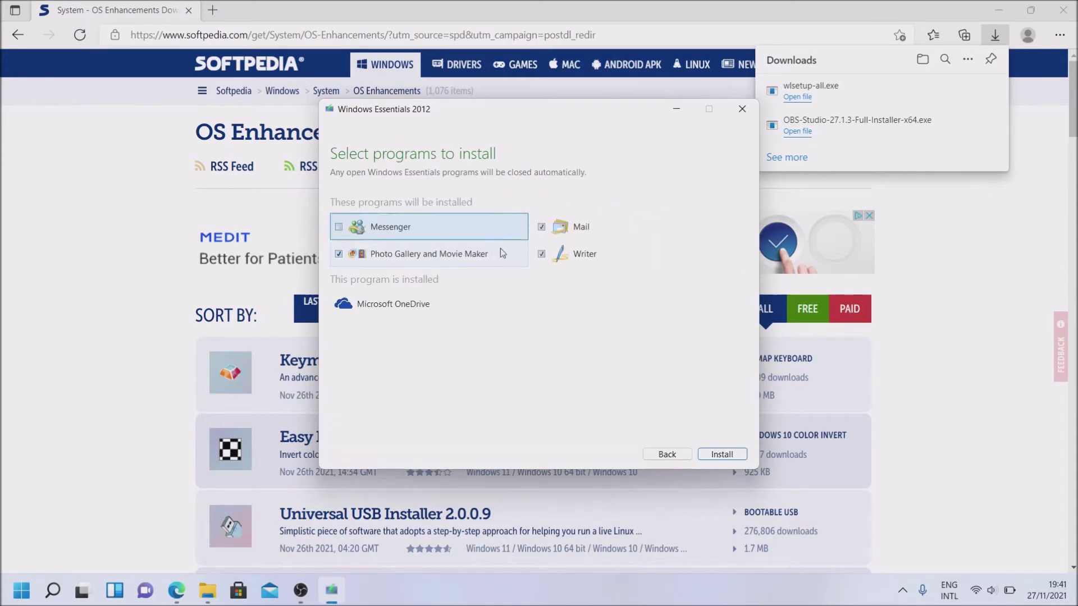
pyautogui.click(542, 254)
pyautogui.click(542, 228)
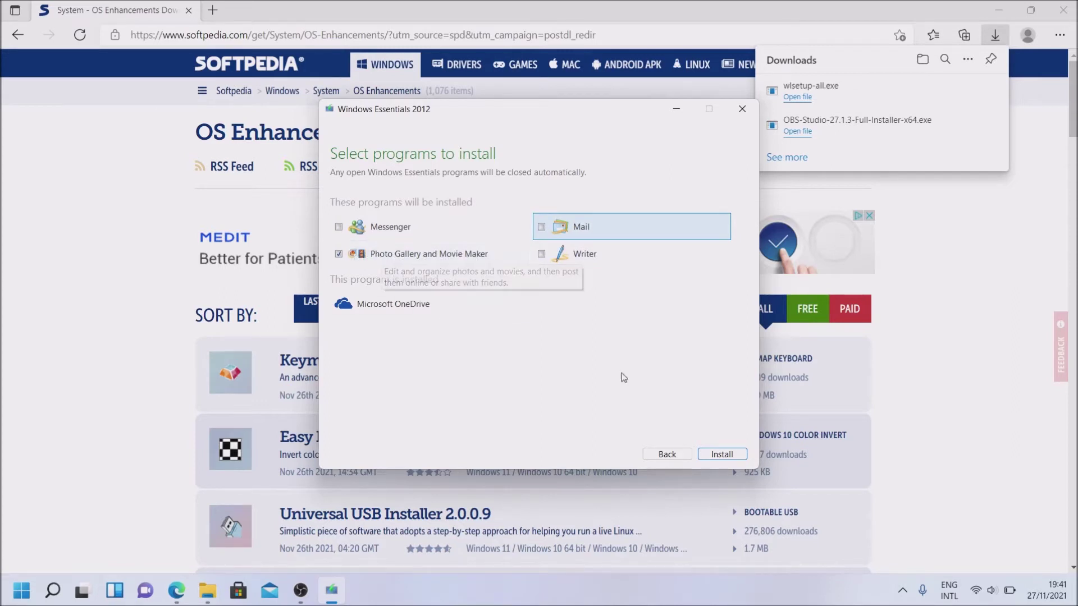
pyautogui.click(723, 456)
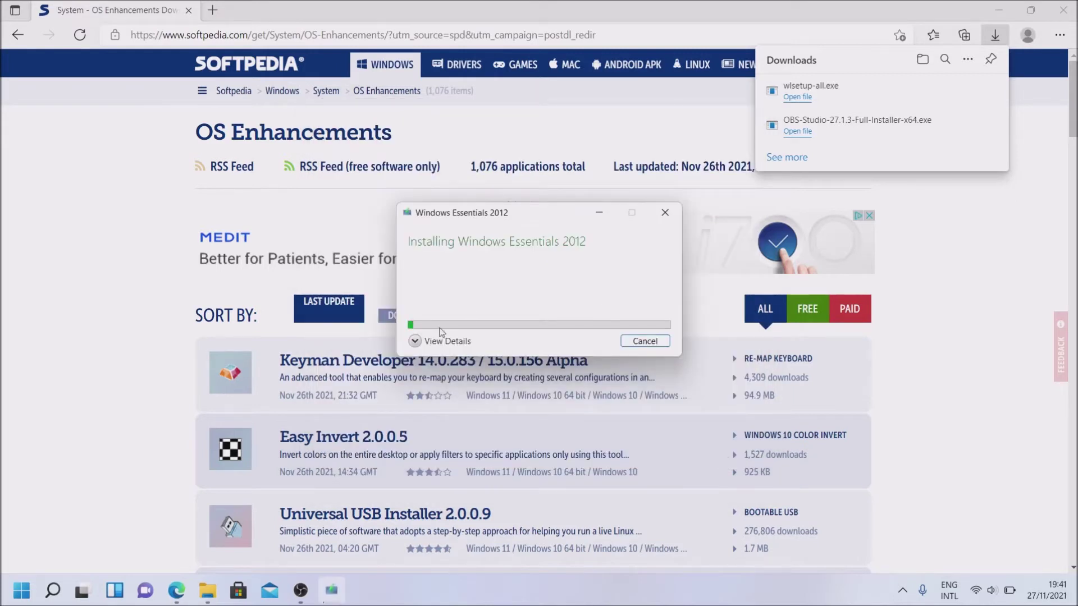
# Show the installation details and close Edge while Photo Gallery and Movie Maker install
pyautogui.click(417, 342)
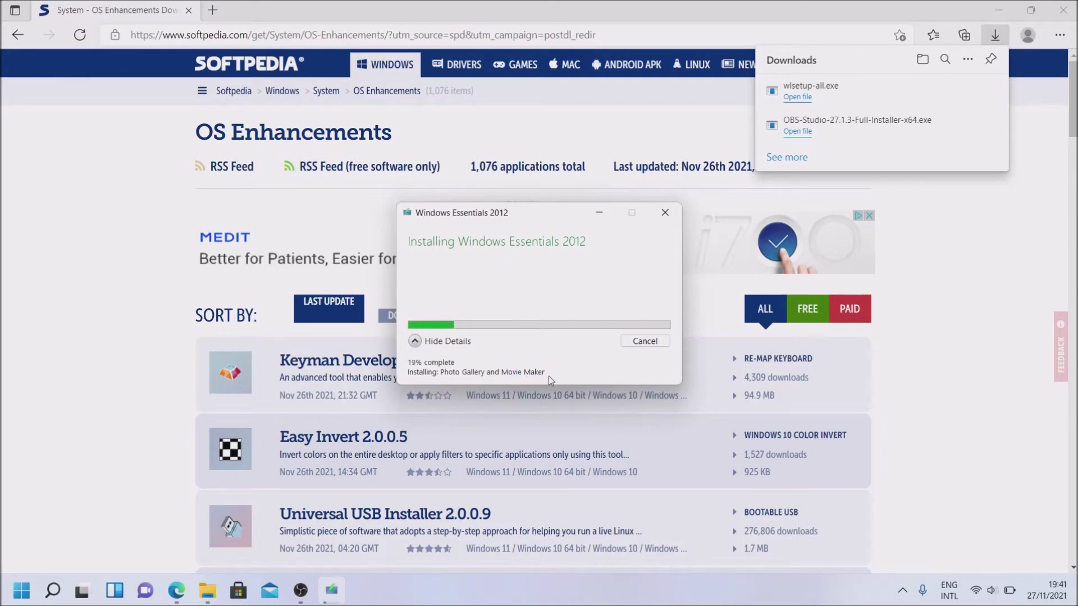
pyautogui.click(1063, 10)
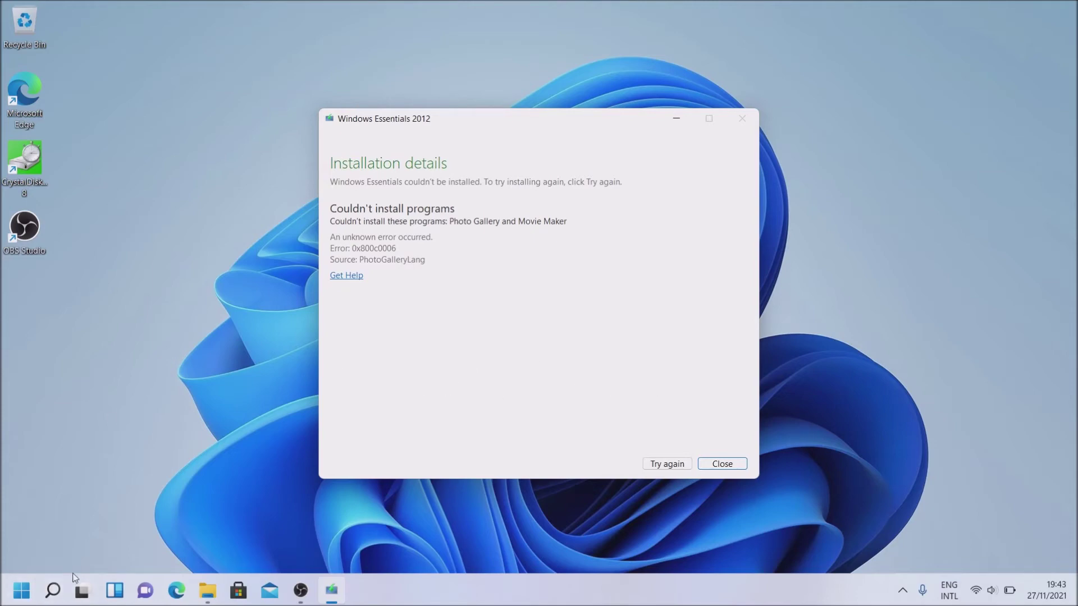
# Search for 'movie maker', launch it, and accept the Microsoft Services Agreement
pyautogui.click(54, 592)
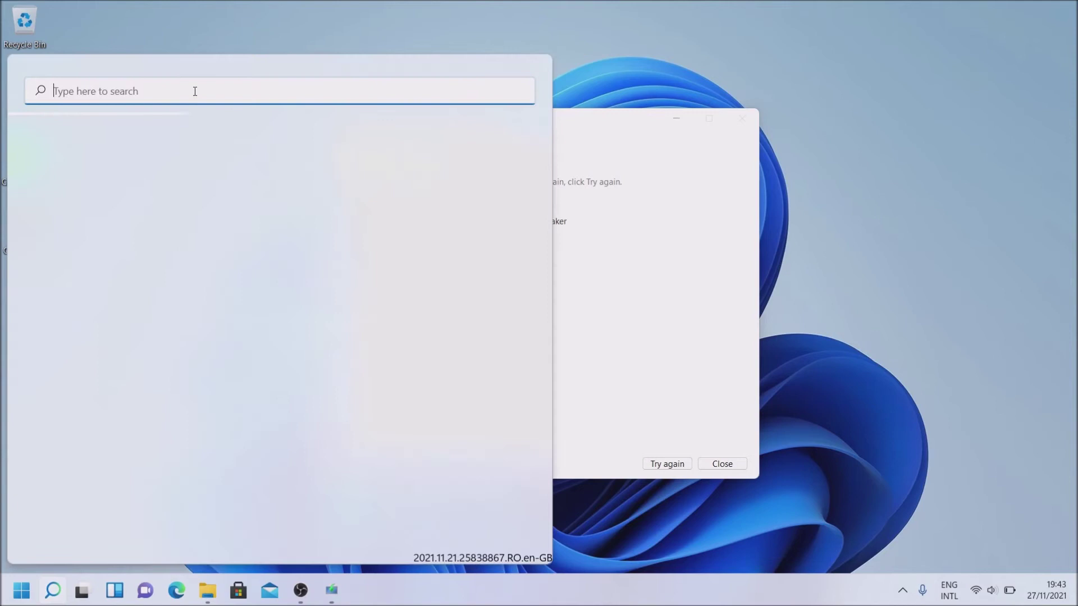
pyautogui.write('mob')
pyautogui.press('BackSpace')
pyautogui.write('vie')
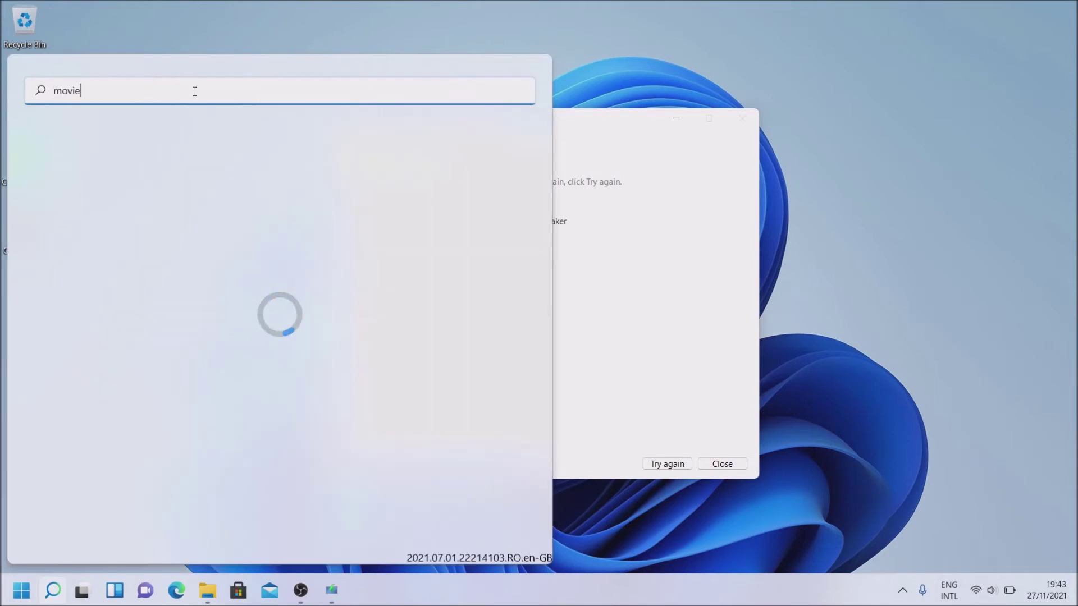
pyautogui.write(' maker')
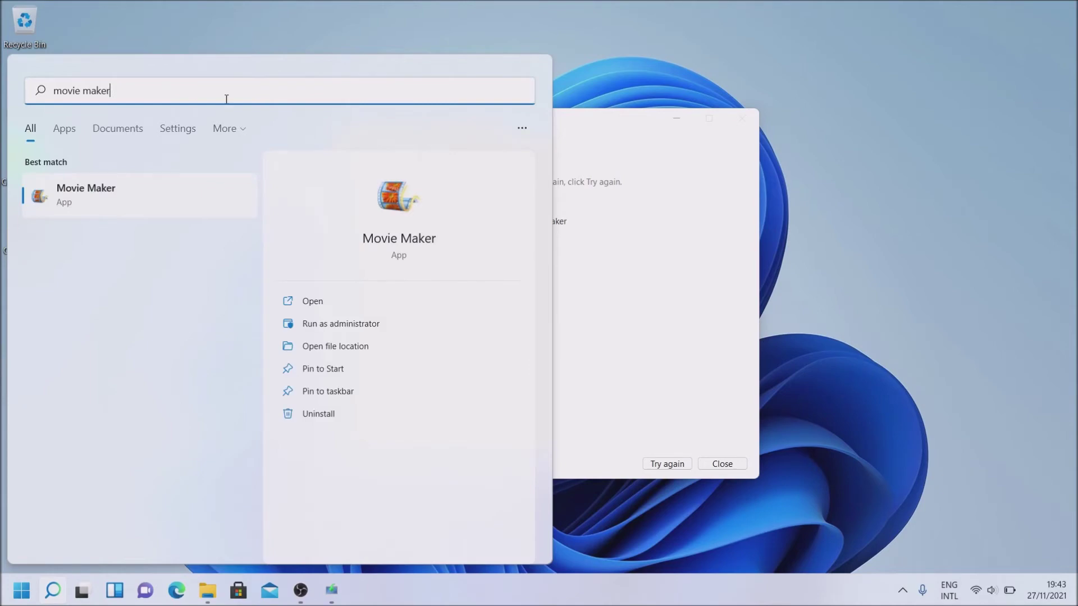
pyautogui.click(116, 202)
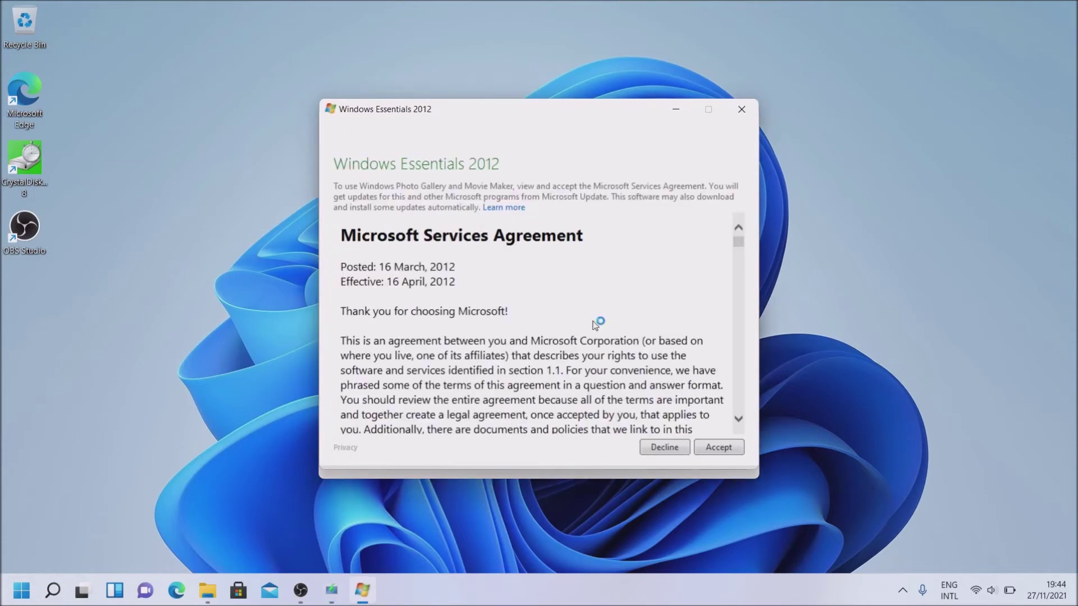
pyautogui.click(721, 449)
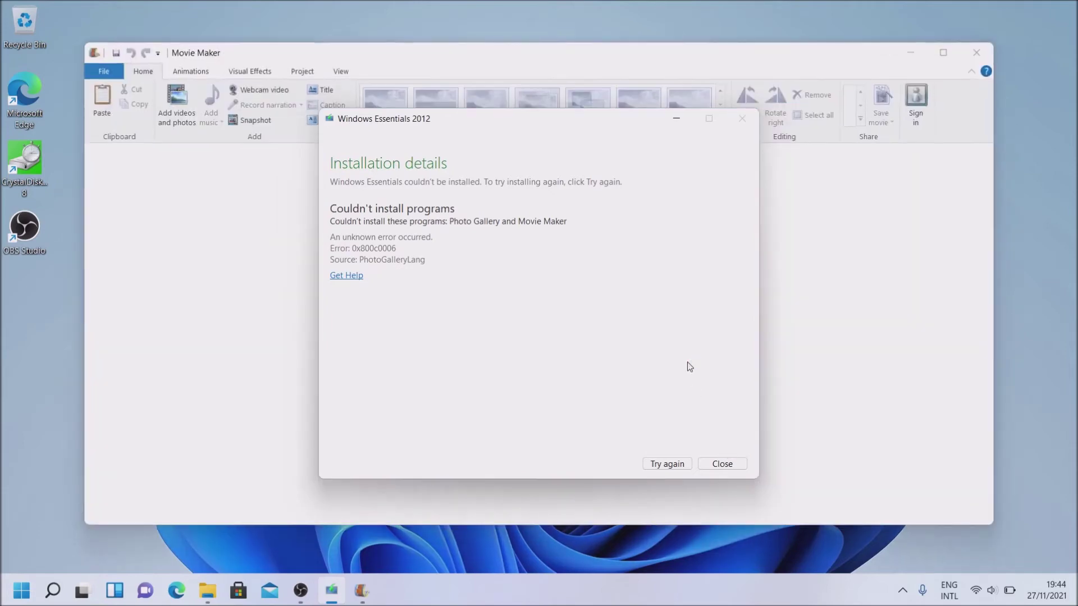
# Maximize Movie Maker, cancel adding videos, dismiss the Essentials error, then close Movie Maker
pyautogui.click(943, 53)
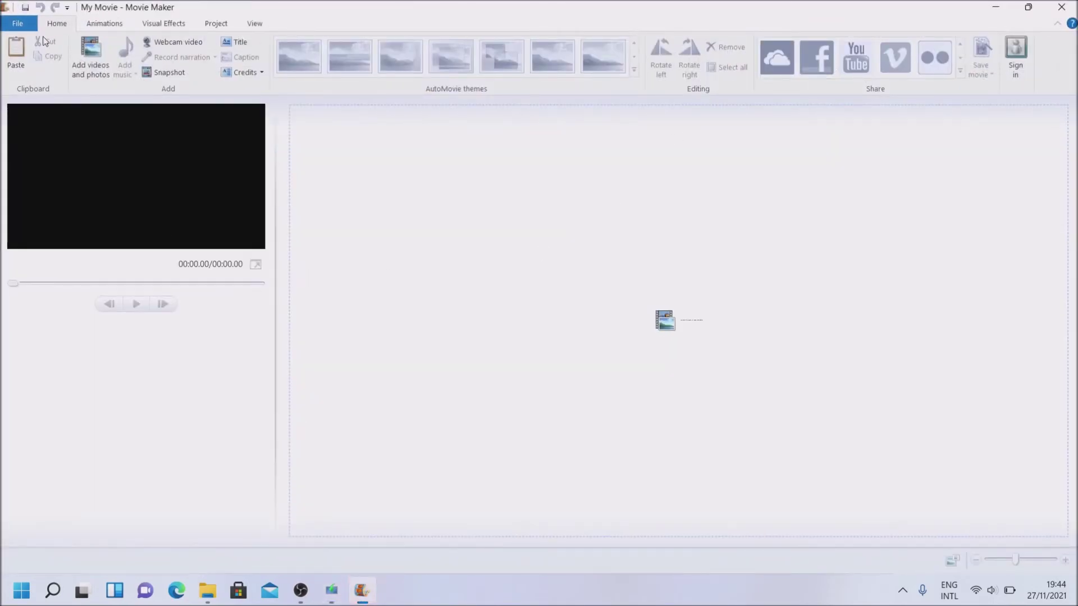
pyautogui.click(104, 66)
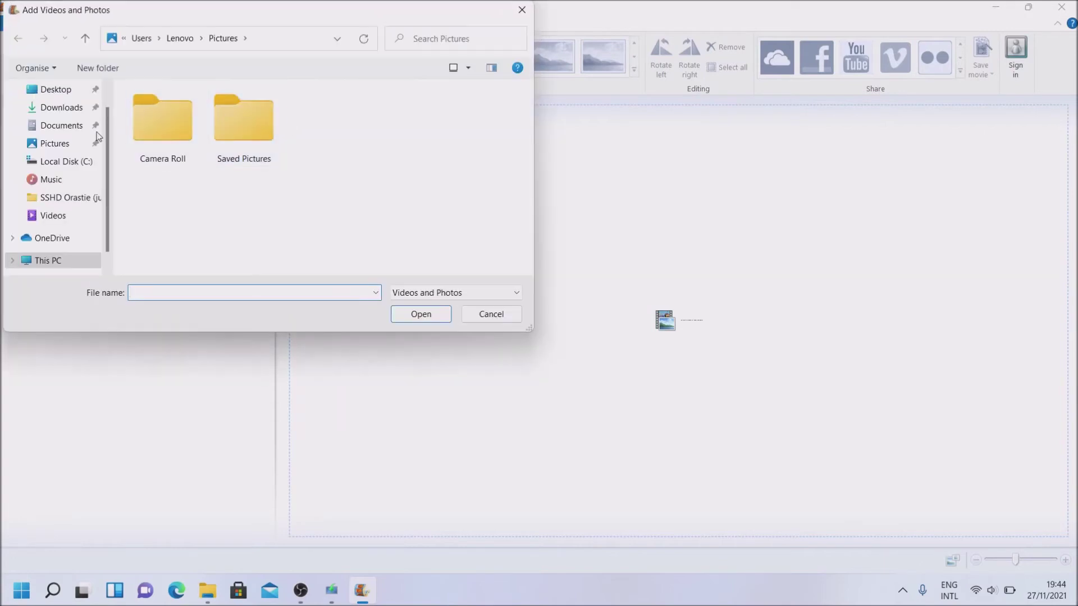
pyautogui.click(491, 314)
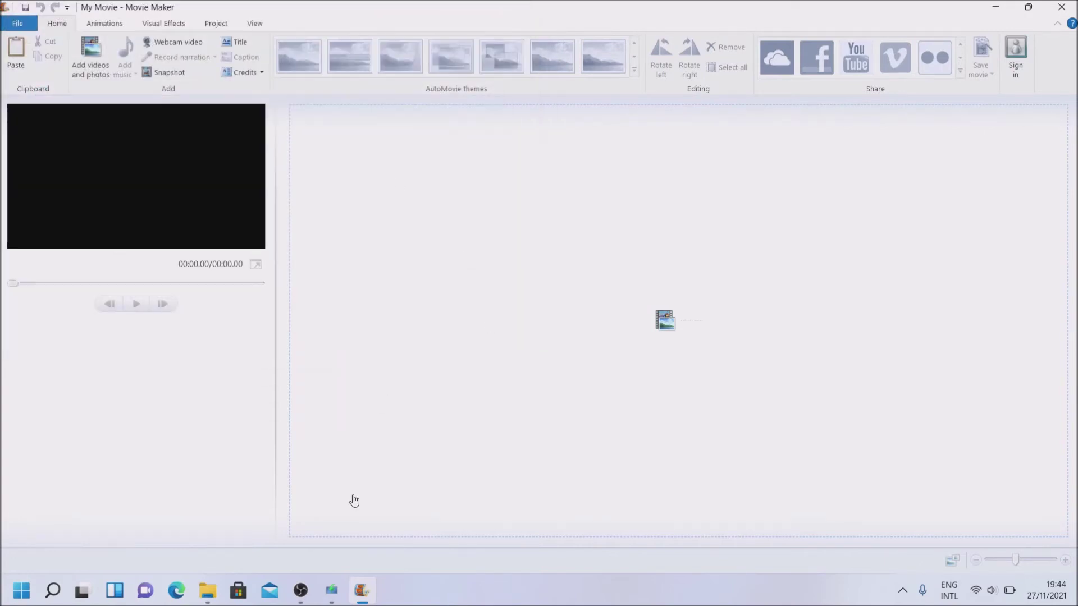
pyautogui.click(332, 599)
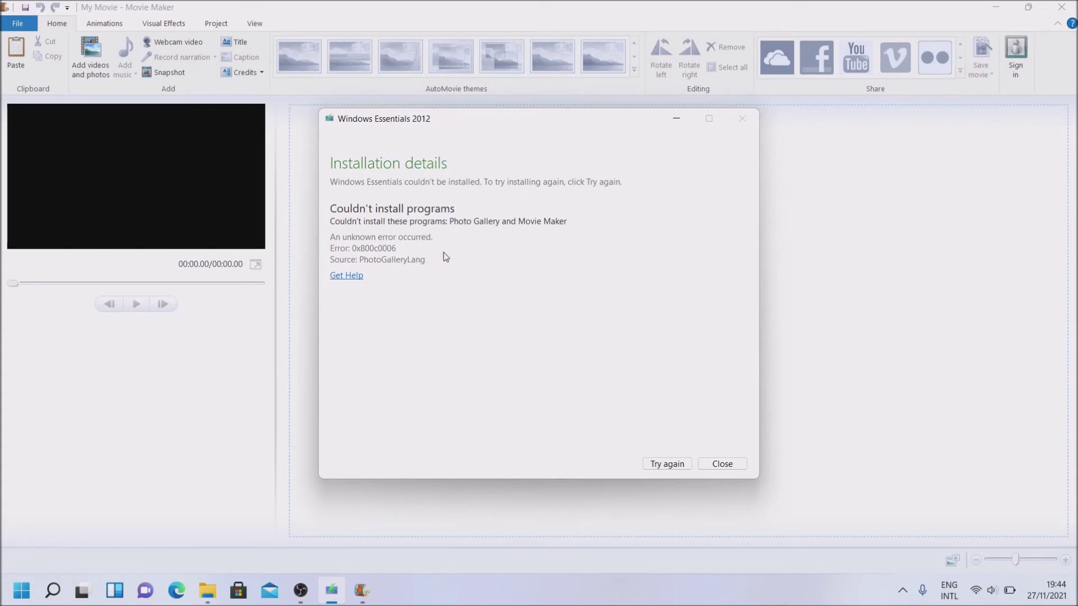
pyautogui.click(722, 464)
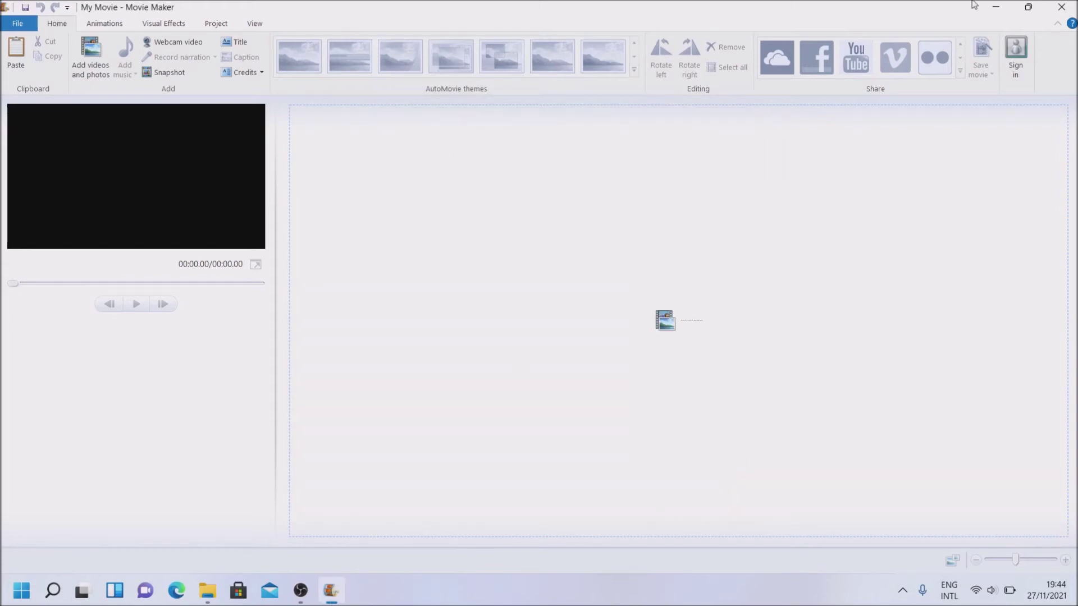
pyautogui.click(1062, 7)
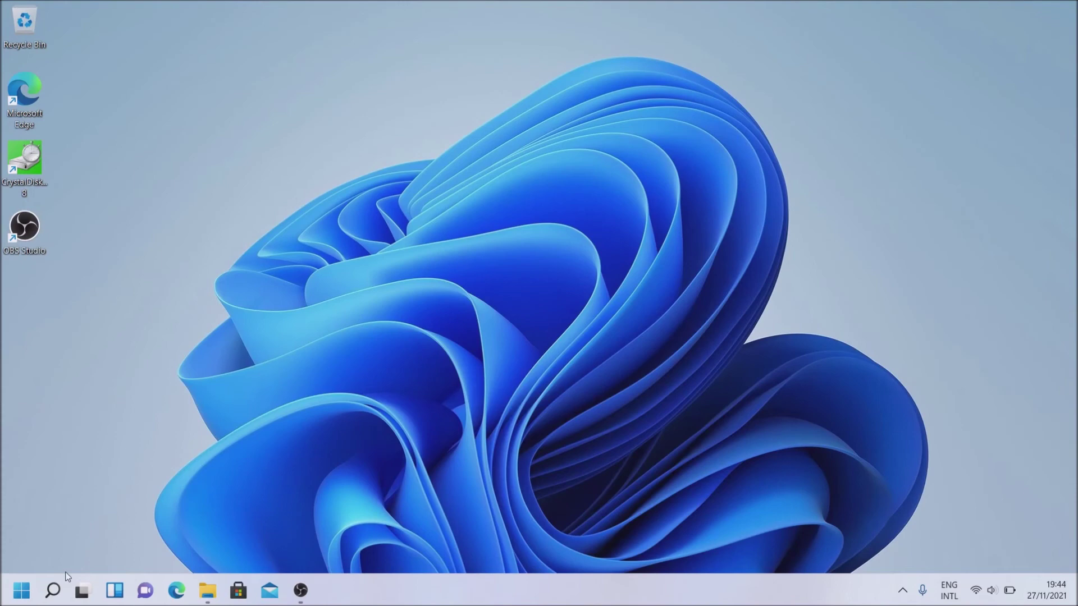
# Relaunch Movie Maker from Recent in Search and show the keyboard layout list
pyautogui.click(55, 590)
pyautogui.click(90, 289)
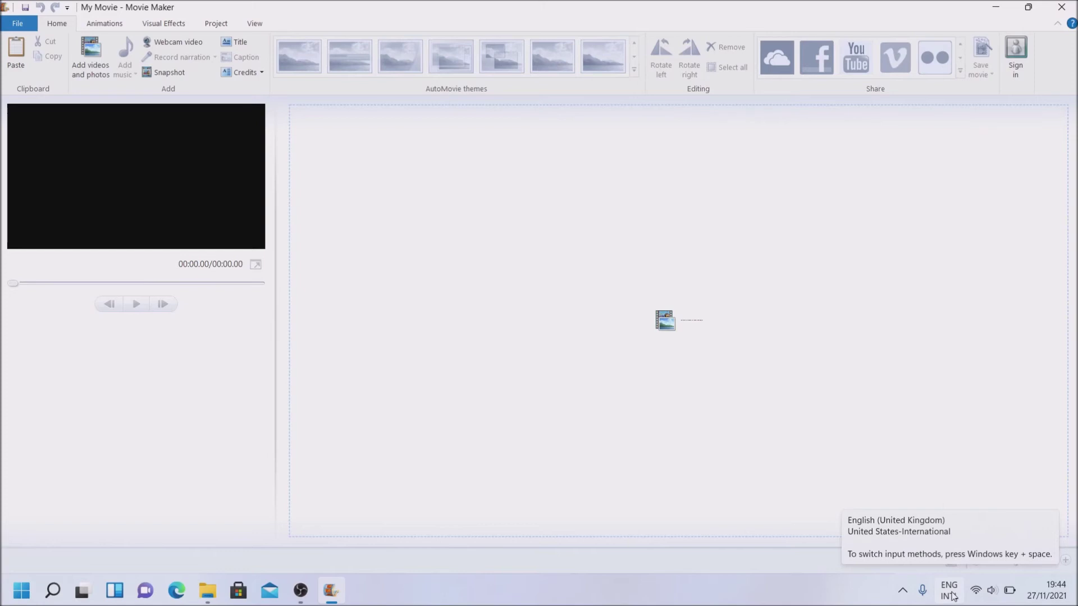
pyautogui.click(950, 590)
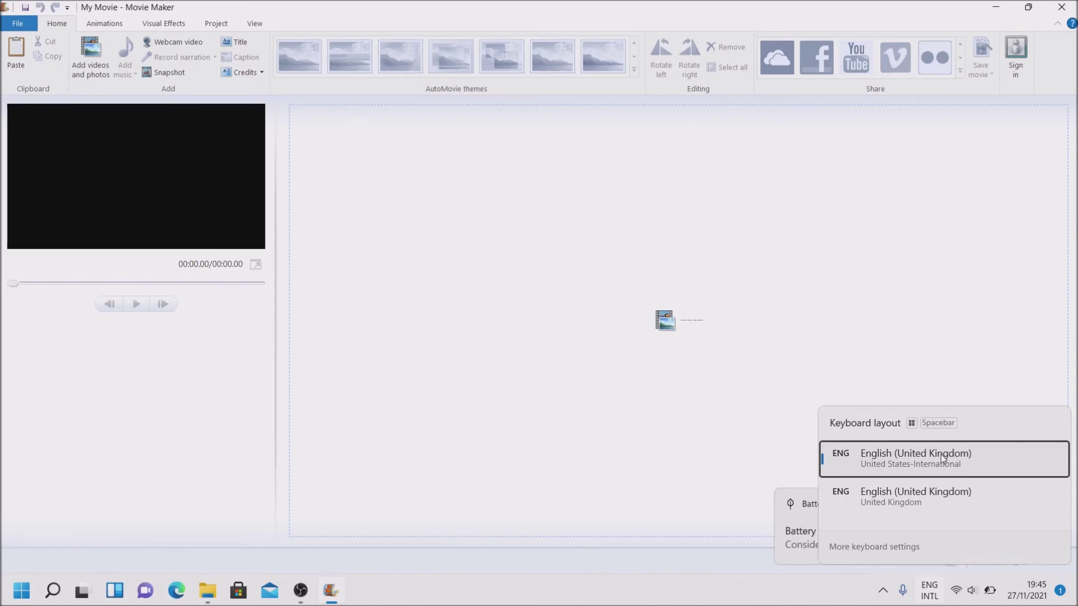
# In Language settings, search 'english', pick English (United States) and continue to its language features
pyautogui.click(896, 553)
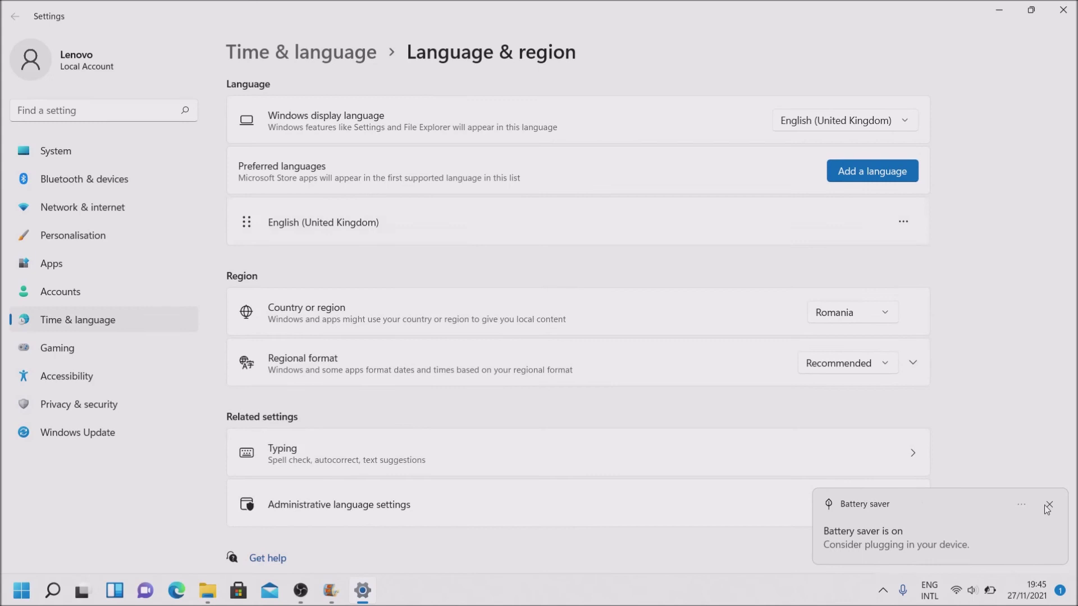
pyautogui.click(1049, 504)
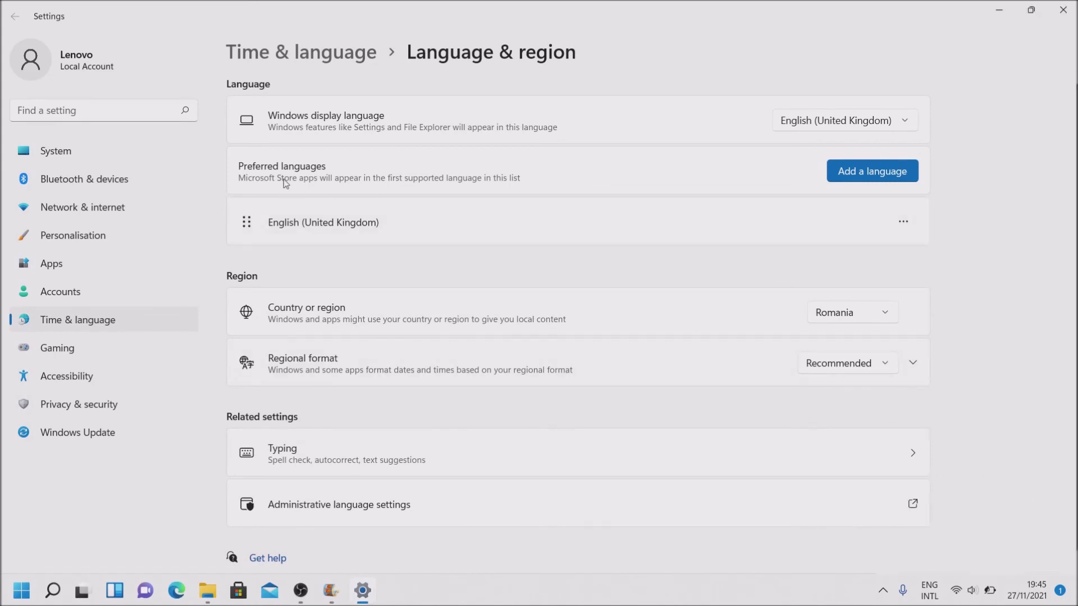
pyautogui.click(896, 177)
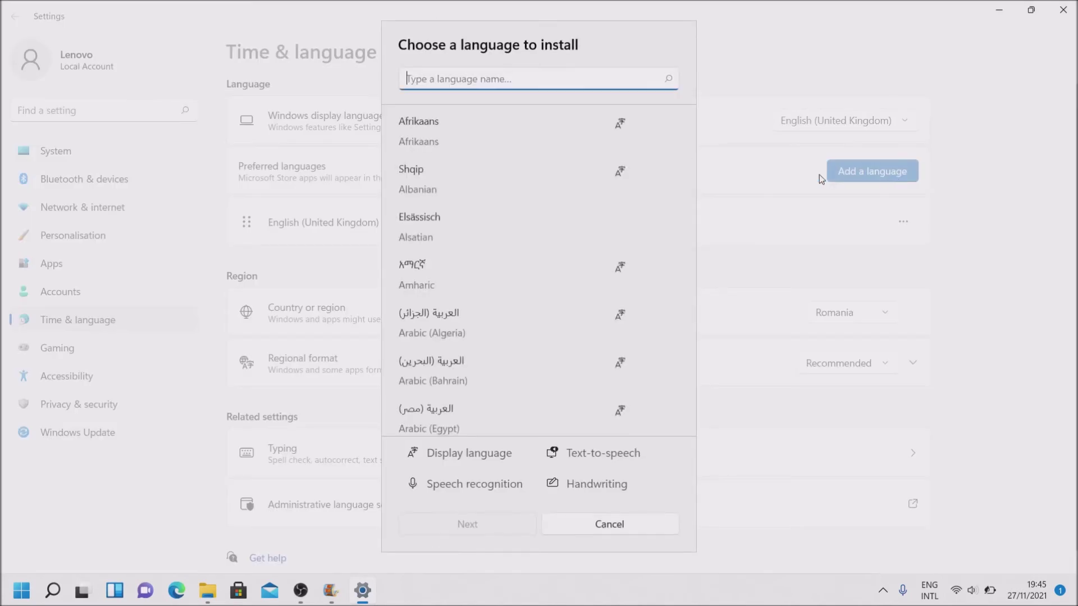
pyautogui.write('e')
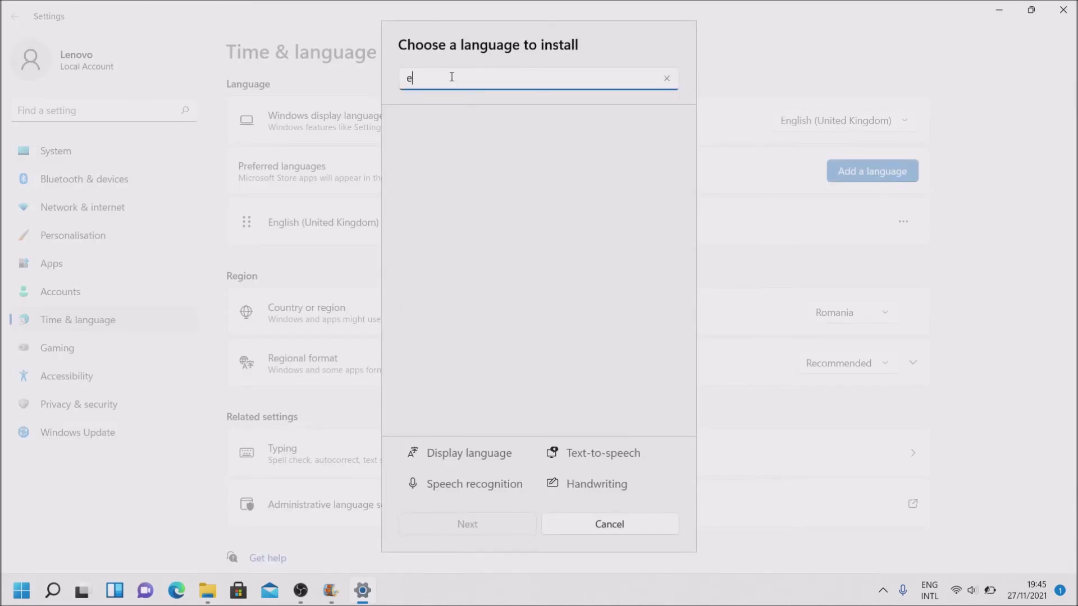
pyautogui.write('nglish')
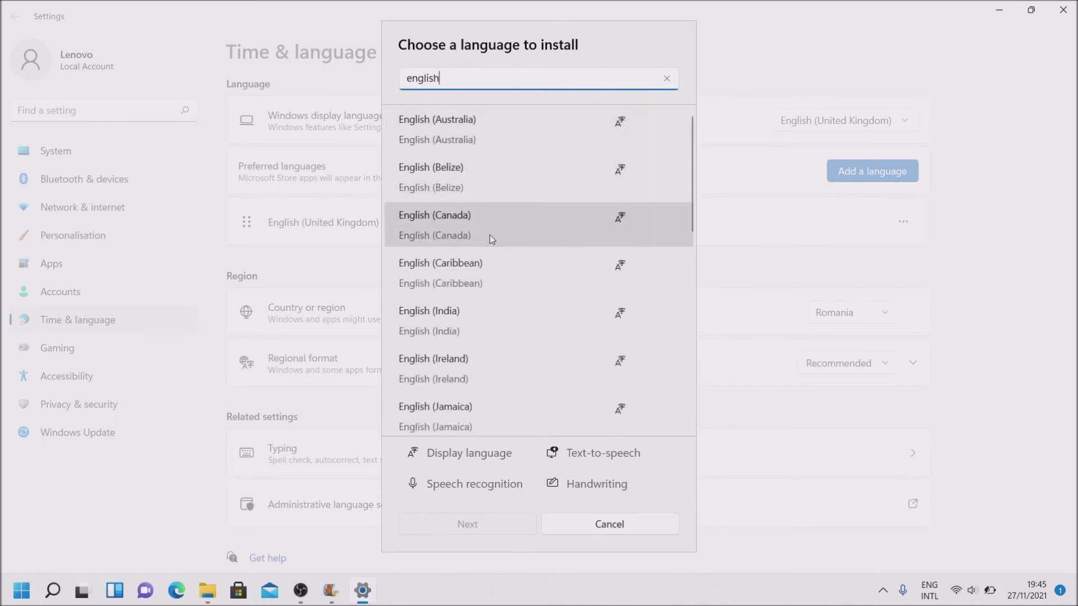
pyautogui.scroll(-3, 501, 272)
pyautogui.scroll(-5, 509, 290)
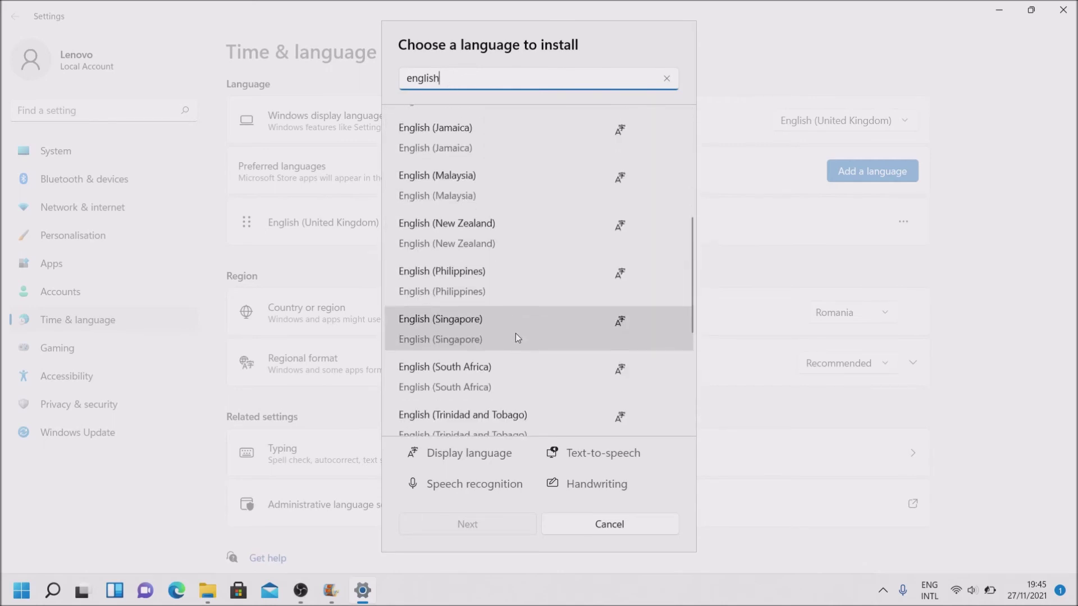
pyautogui.scroll(-2, 522, 353)
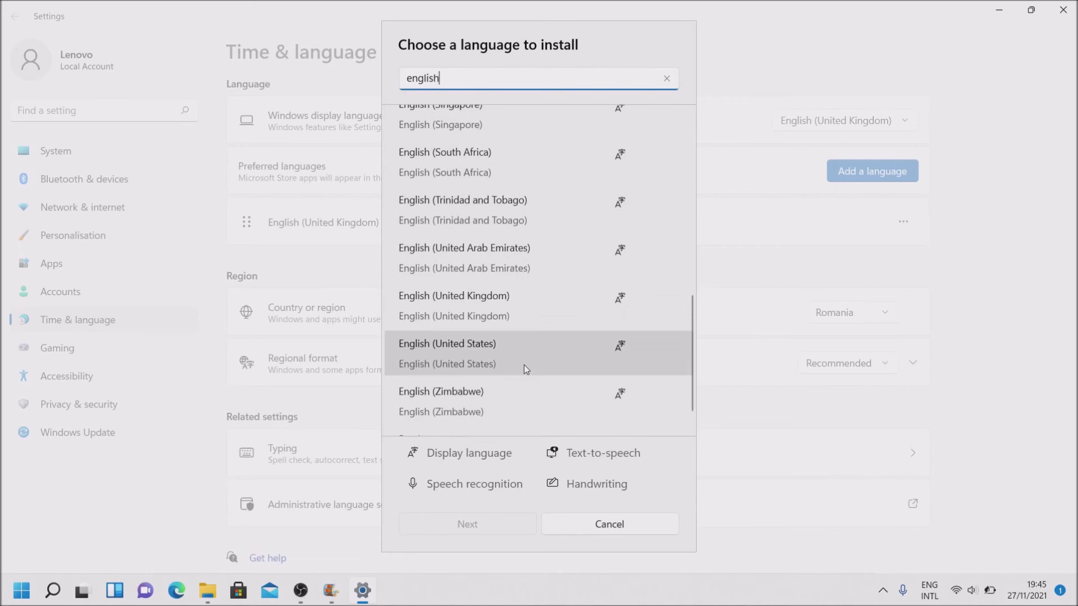
pyautogui.click(477, 354)
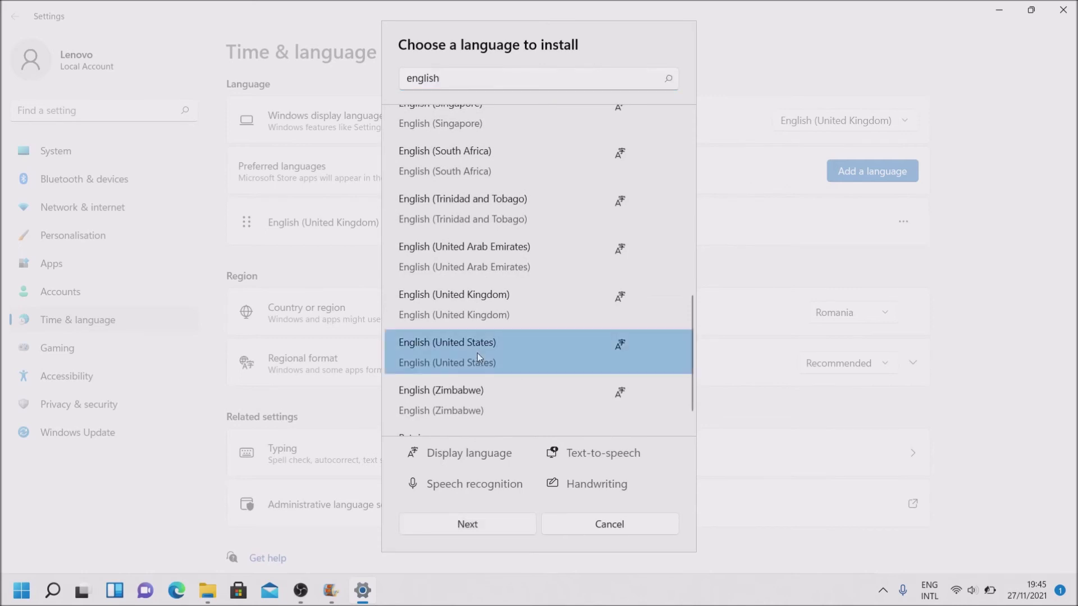
pyautogui.click(488, 524)
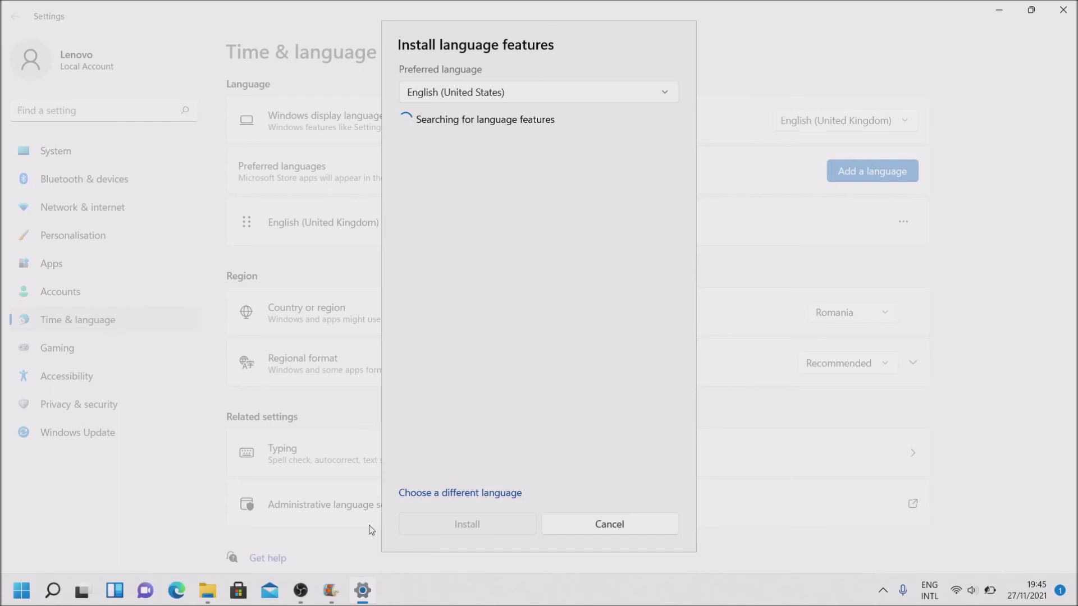
pyautogui.click(331, 596)
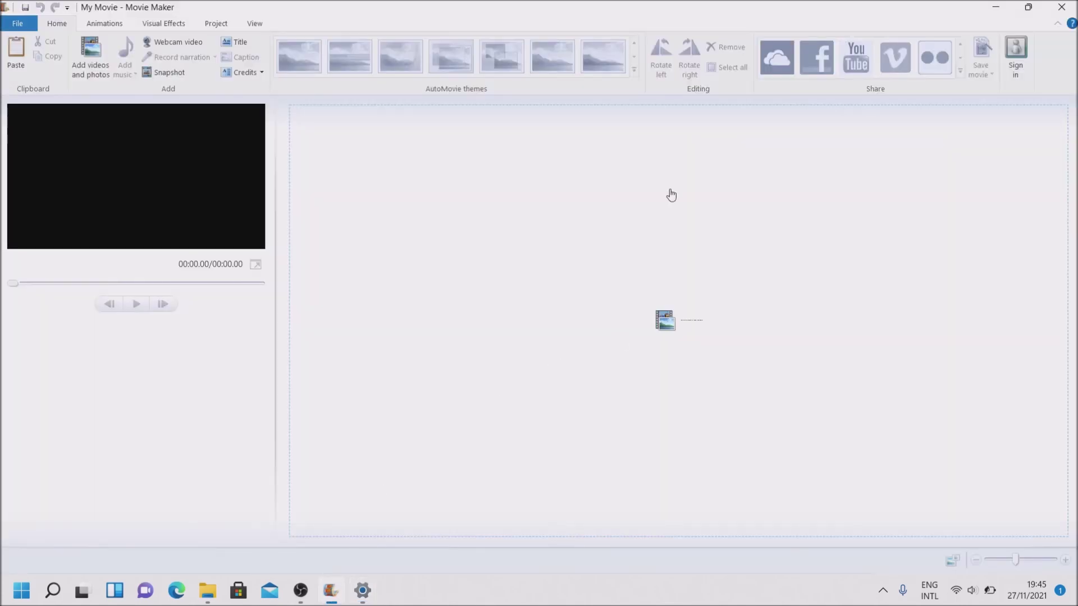
pyautogui.click(364, 593)
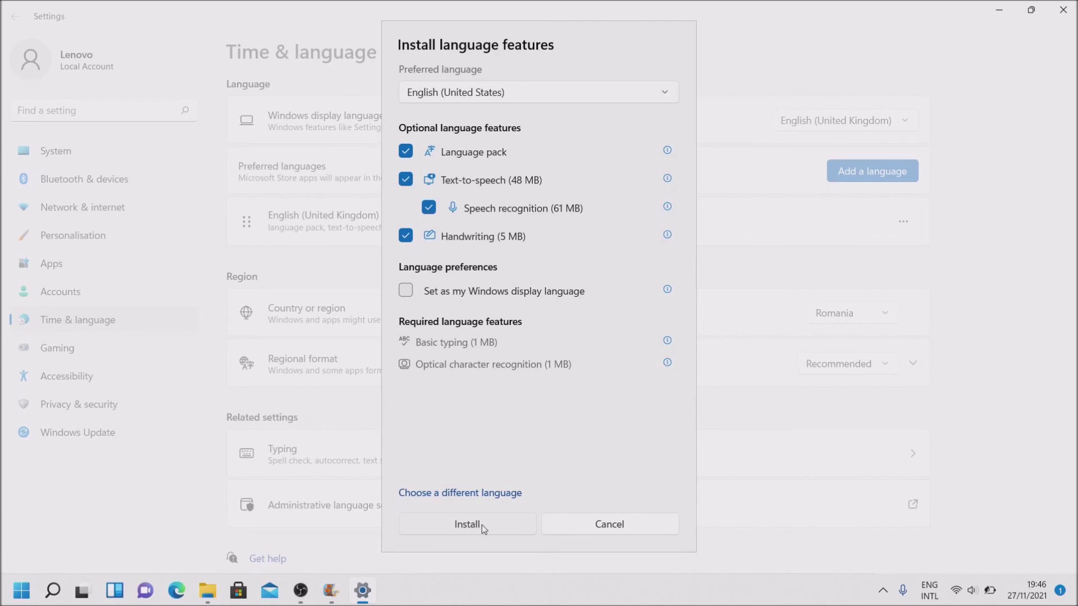
# Confirm installing English (United States) with its chosen features, then close Settings
pyautogui.click(585, 528)
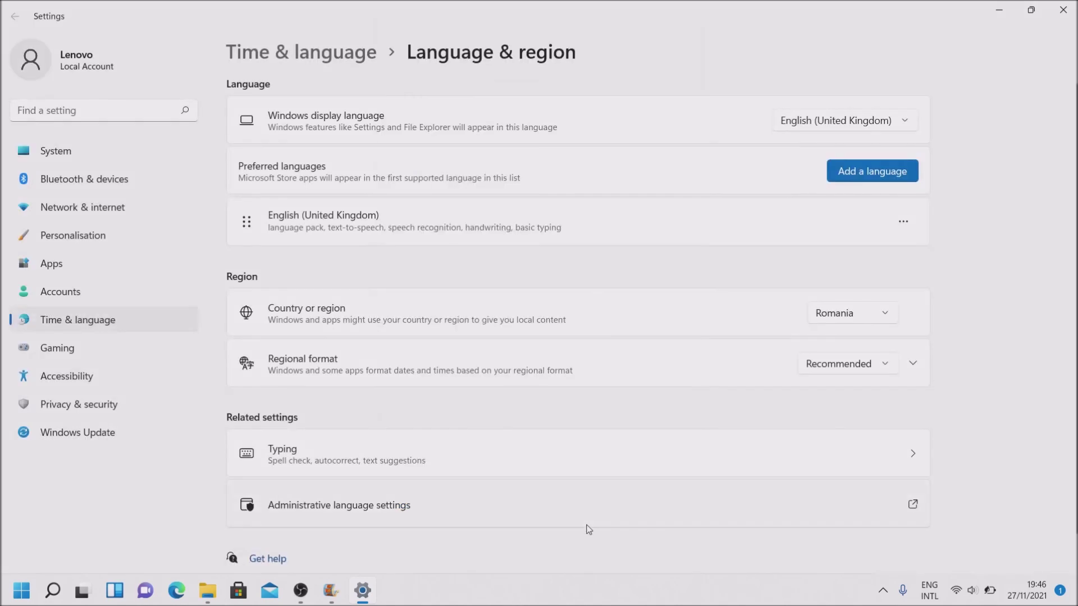
pyautogui.click(1062, 10)
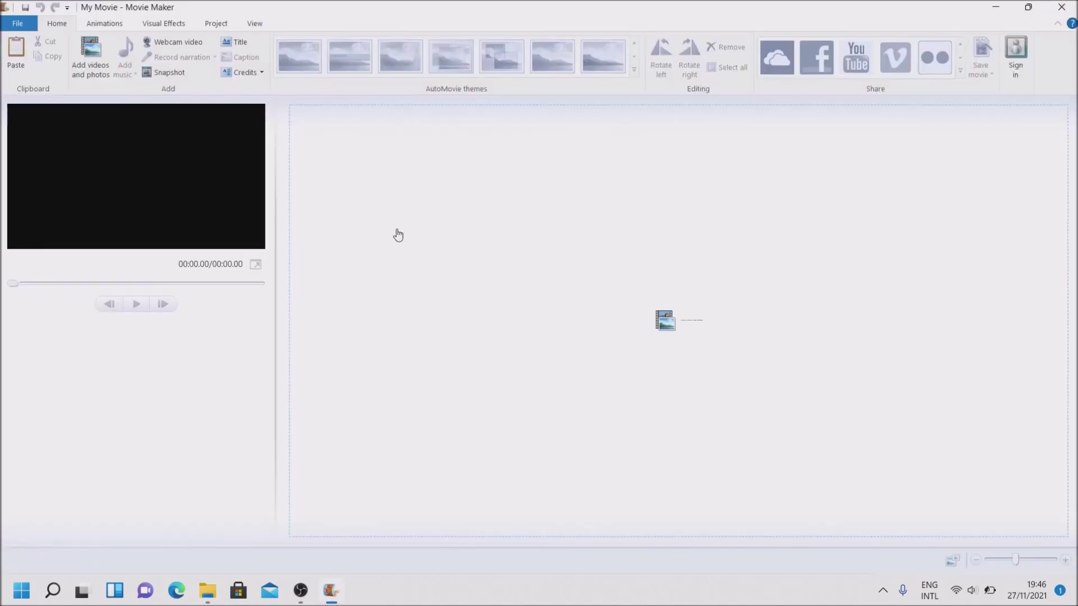